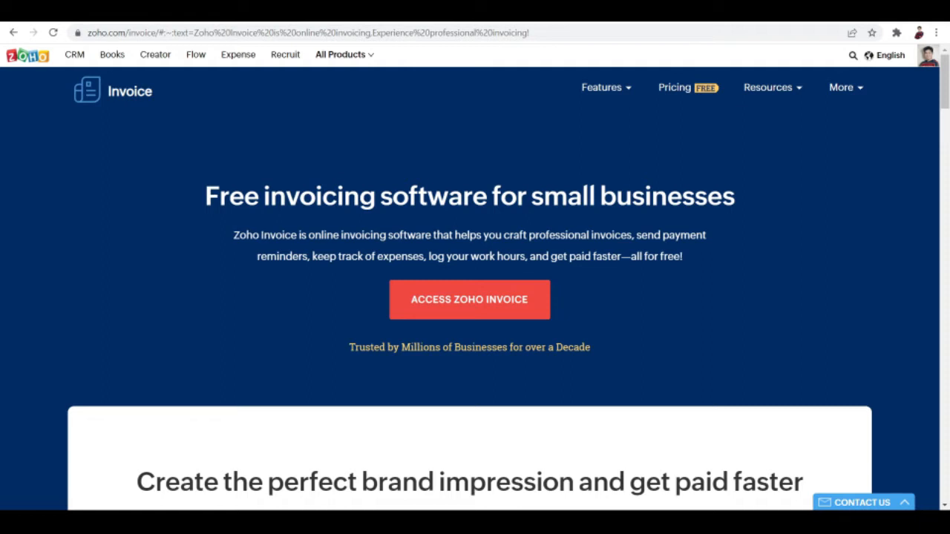
Step: Examine the introduction on the Zoho Invoice product page, including the description of the online invoicing software
{"action": "scroll", "coordinate": [315, 286], "scroll_direction": "down", "scroll_amount": 1}
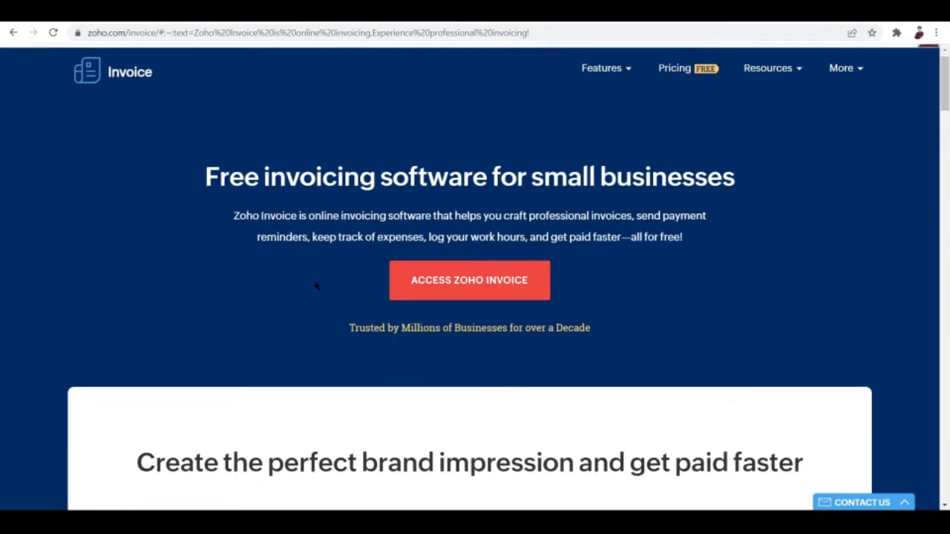
{"action": "scroll", "coordinate": [315, 285], "scroll_direction": "up", "scroll_amount": 1}
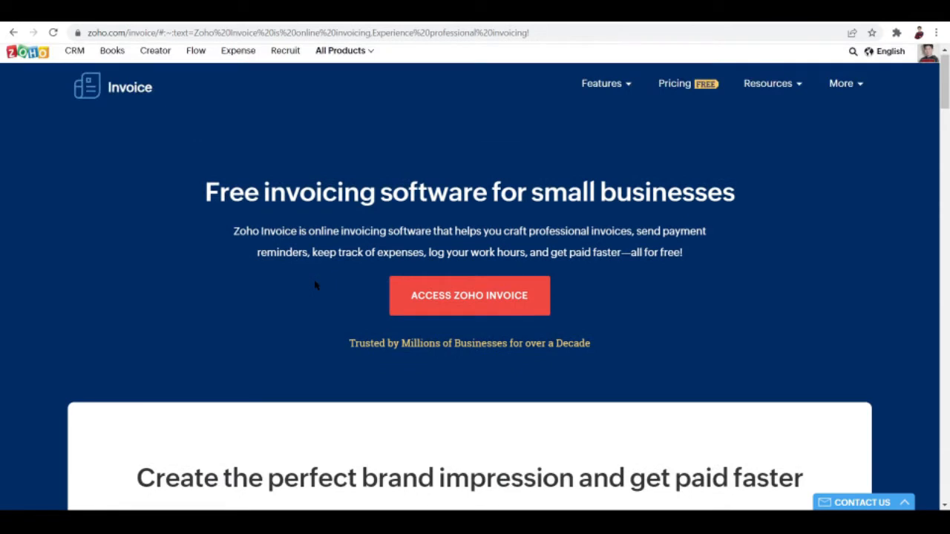
{"action": "scroll", "coordinate": [314, 284], "scroll_direction": "down", "scroll_amount": 2}
{"action": "scroll", "coordinate": [313, 286], "scroll_direction": "up", "scroll_amount": 1}
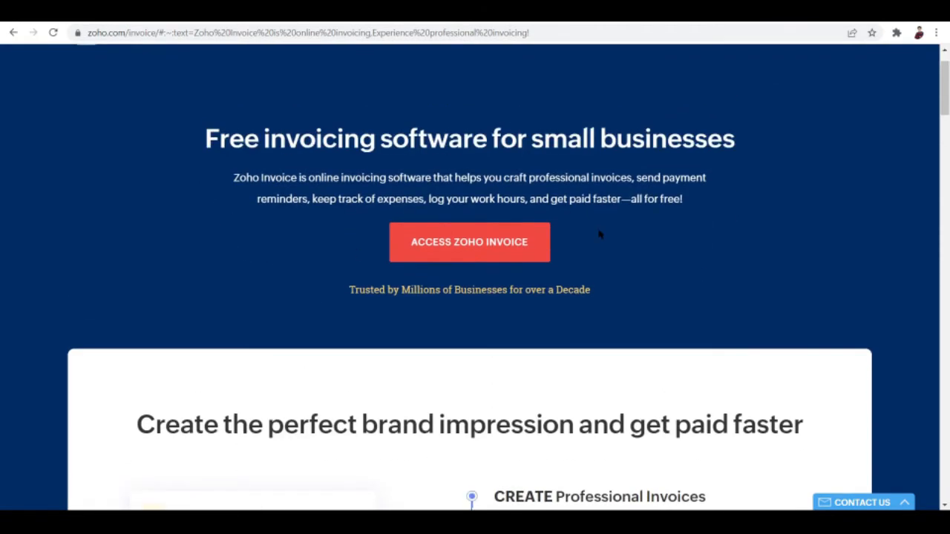
{"action": "scroll", "coordinate": [657, 212], "scroll_direction": "up", "scroll_amount": 2}
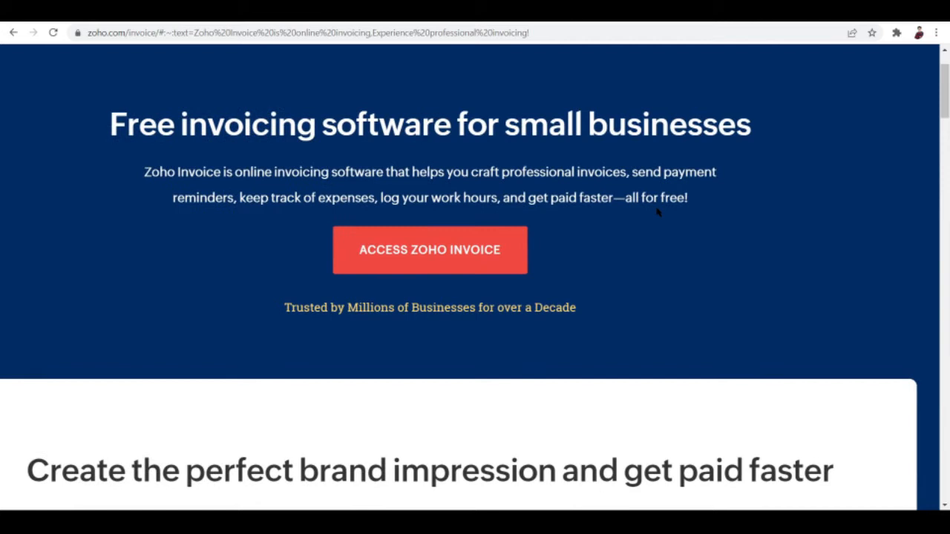
{"action": "left_click_drag", "start_coordinate": [235, 173], "coordinate": [385, 173]}
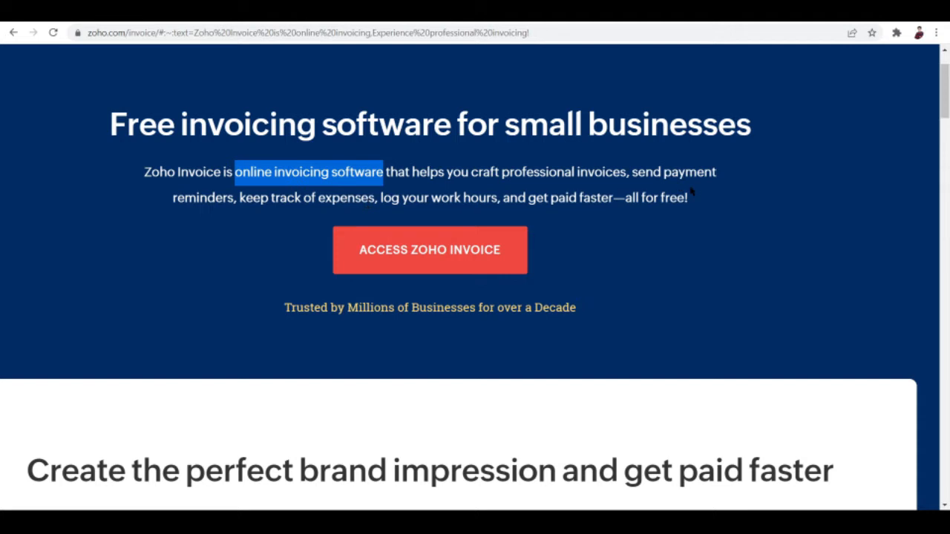
{"action": "scroll", "coordinate": [707, 300], "scroll_direction": "up", "scroll_amount": 1}
{"action": "left_click", "coordinate": [706, 300]}
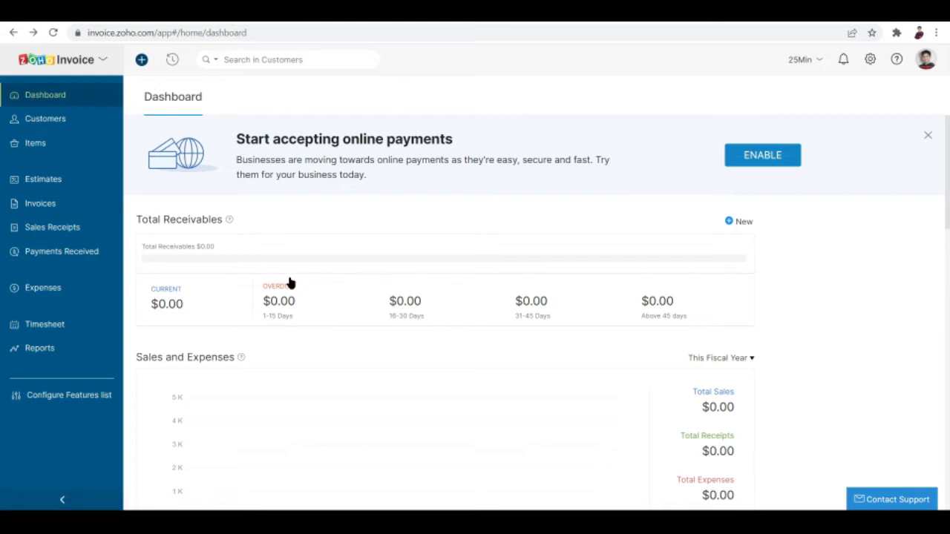
Step: Start a new invoice from the dashboard and save the default transaction preferences
{"action": "scroll", "coordinate": [646, 318], "scroll_direction": "down", "scroll_amount": 1}
{"action": "scroll", "coordinate": [648, 318], "scroll_direction": "up", "scroll_amount": 1}
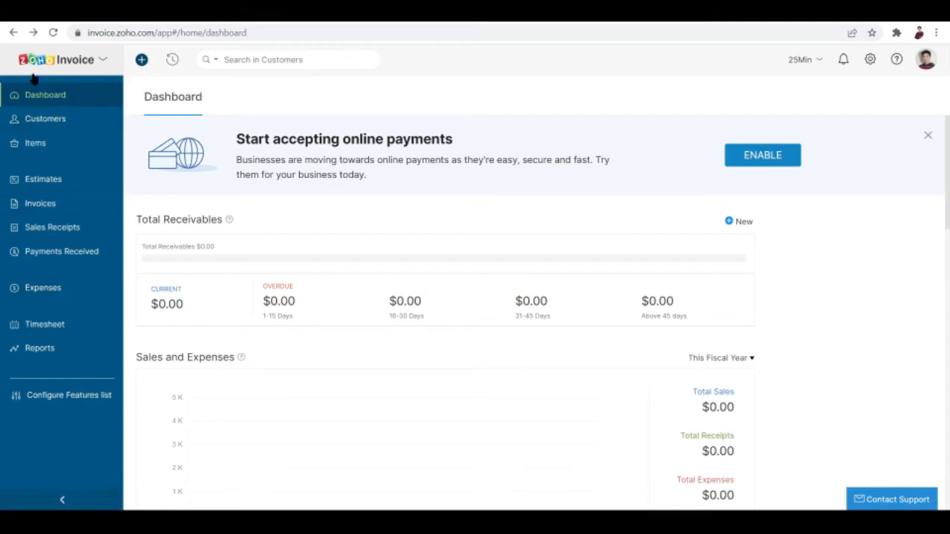
{"action": "left_click", "coordinate": [139, 61]}
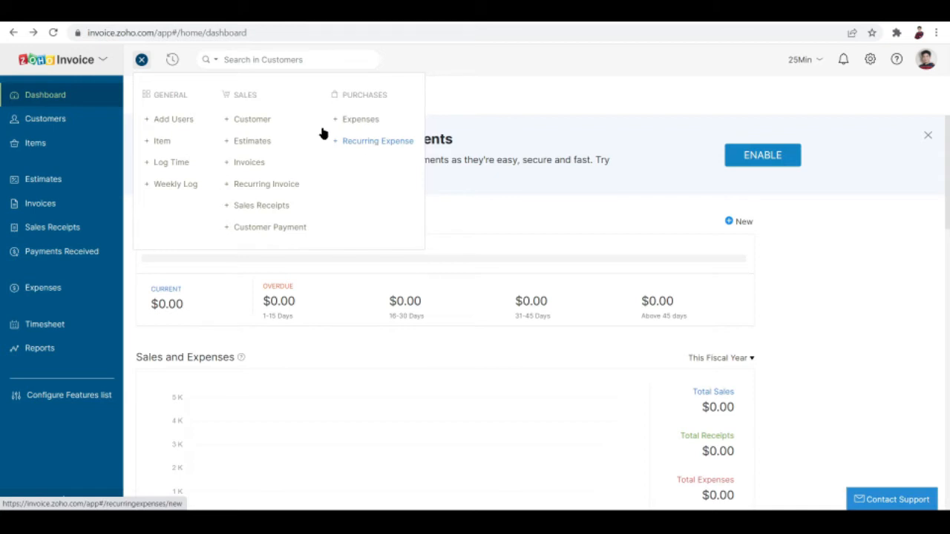
{"action": "left_click", "coordinate": [250, 164]}
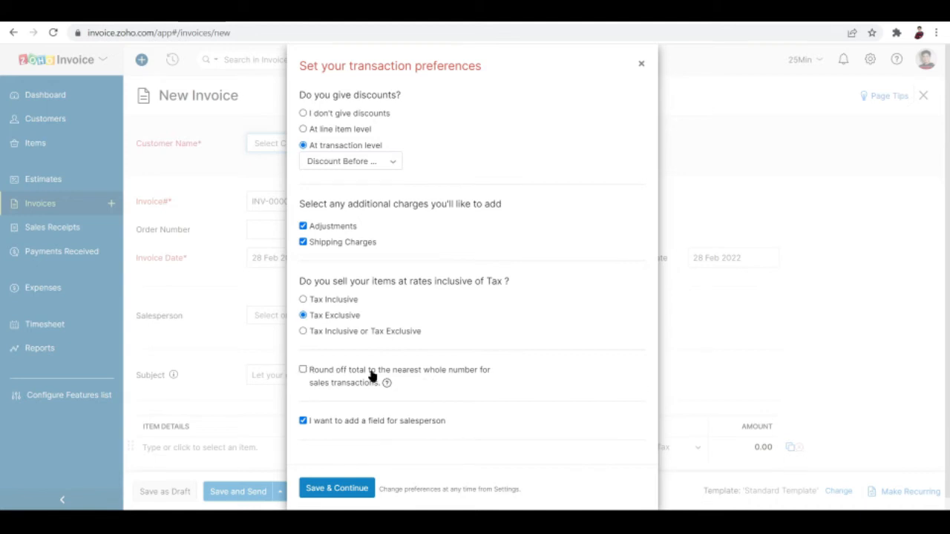
{"action": "left_click", "coordinate": [334, 489]}
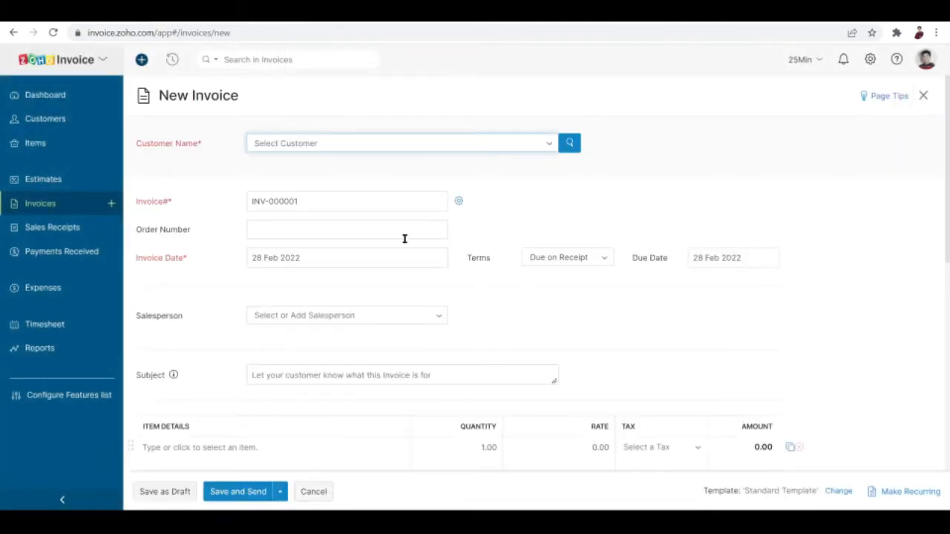
Step: Open a blank new customer form from the invoice's customer name selection
{"action": "scroll", "coordinate": [216, 333], "scroll_direction": "down", "scroll_amount": 3}
{"action": "scroll", "coordinate": [217, 334], "scroll_direction": "up", "scroll_amount": 3}
{"action": "left_click", "coordinate": [312, 144]}
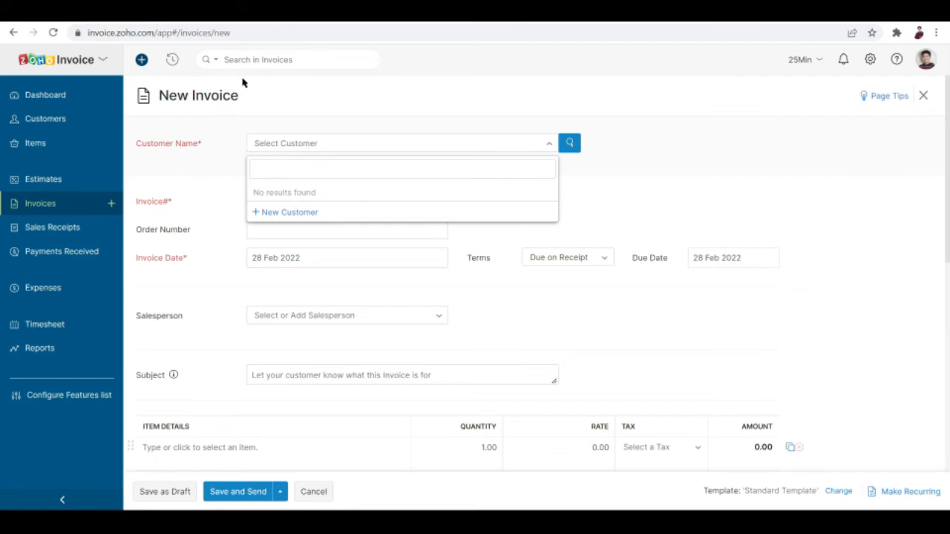
{"action": "left_click", "coordinate": [279, 214]}
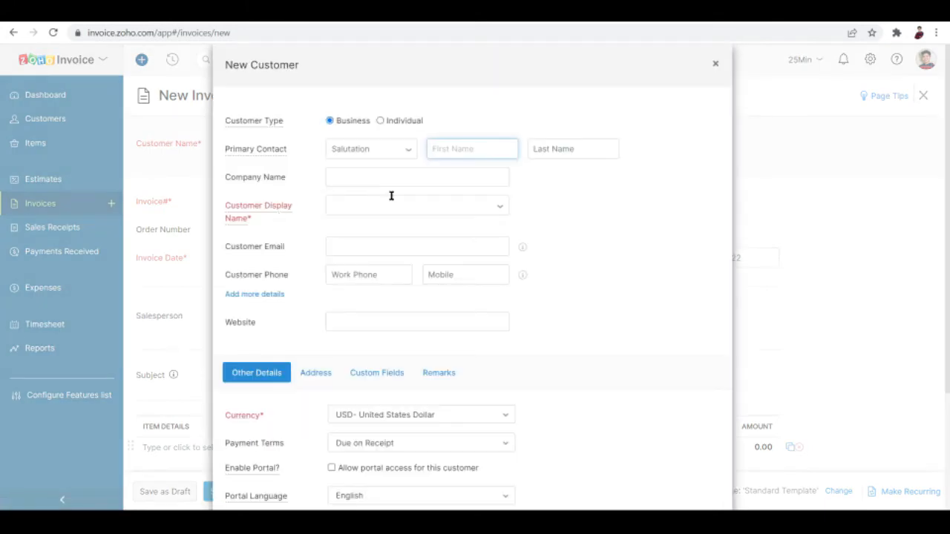
{"action": "scroll", "coordinate": [387, 107], "scroll_direction": "down", "scroll_amount": 2}
{"action": "scroll", "coordinate": [387, 107], "scroll_direction": "up", "scroll_amount": 2}
{"action": "left_click", "coordinate": [472, 116]}
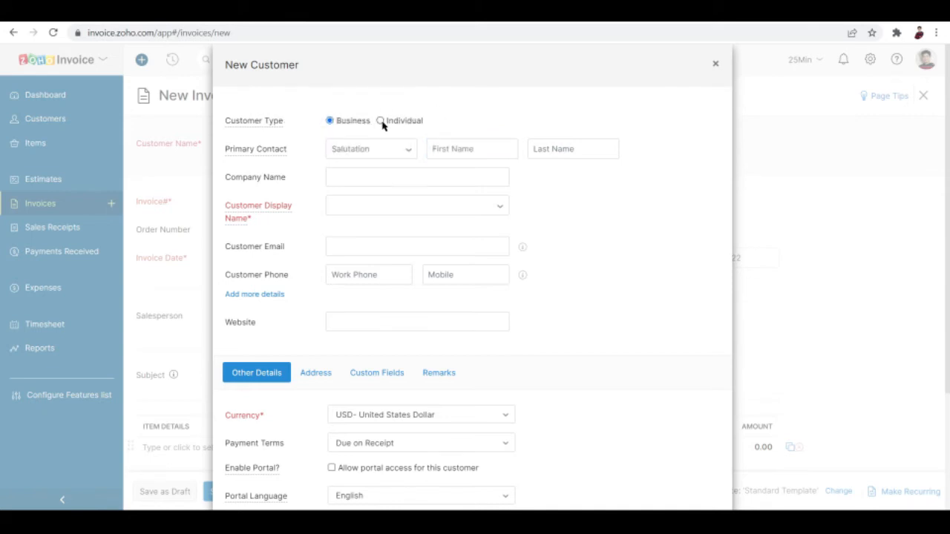
Step: Examine the salutation choices and the Individual customer type, leaving the type set to Business
{"action": "left_click", "coordinate": [396, 149]}
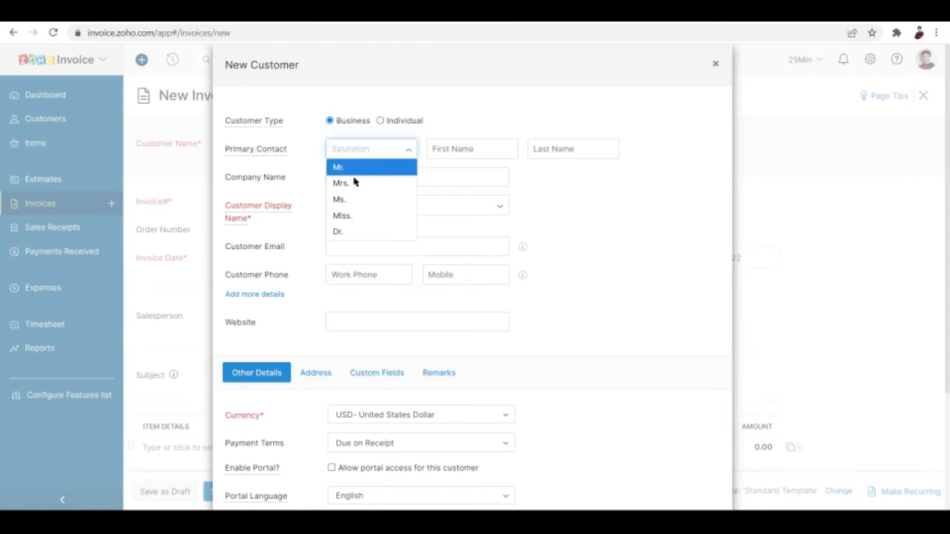
{"action": "left_click", "coordinate": [452, 129]}
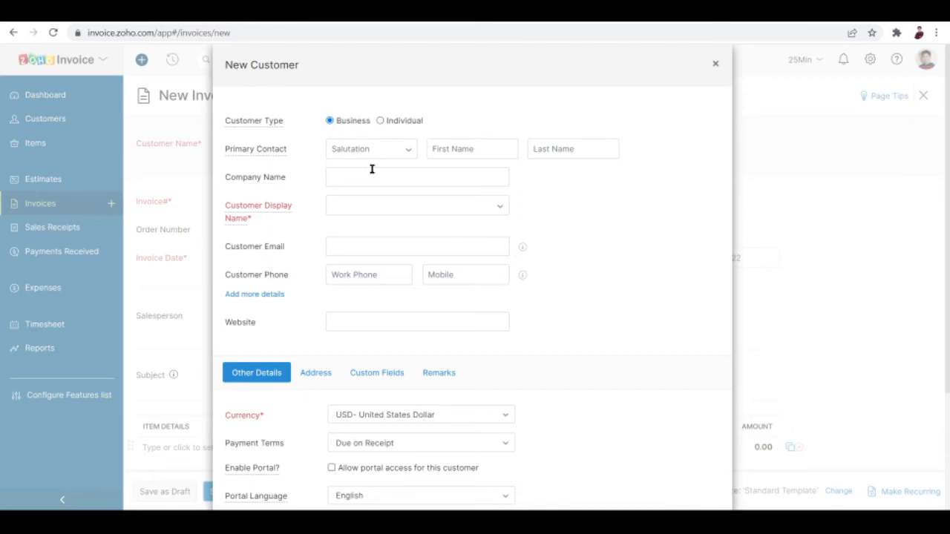
{"action": "left_click", "coordinate": [379, 122]}
{"action": "left_click", "coordinate": [329, 120]}
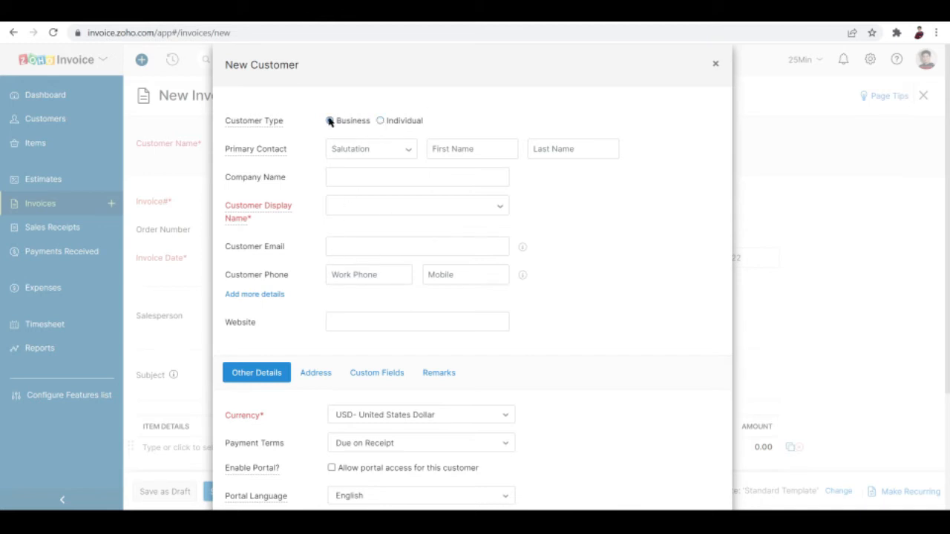
Step: Examine the new customer's display name, email, work phone, mobile and website fields
{"action": "left_click", "coordinate": [342, 206]}
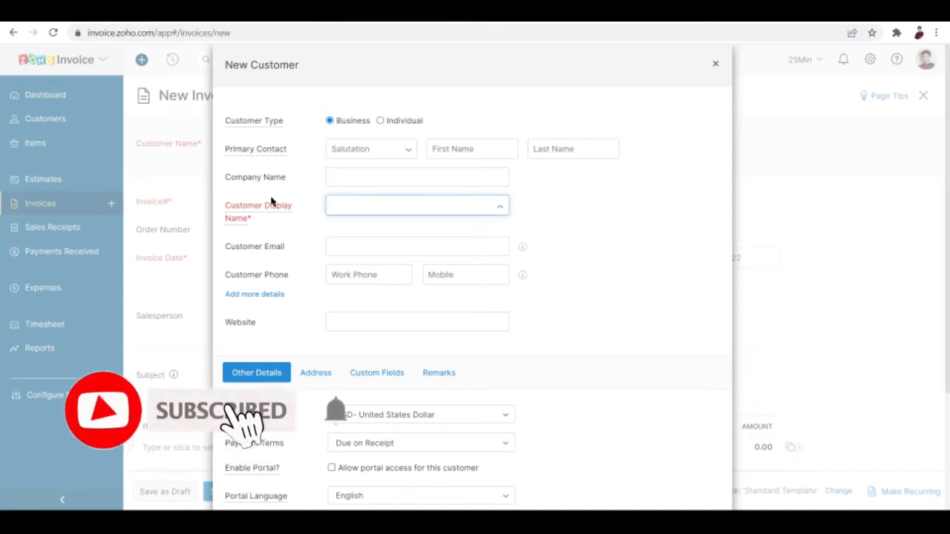
{"action": "mouse_move", "coordinate": [244, 214]}
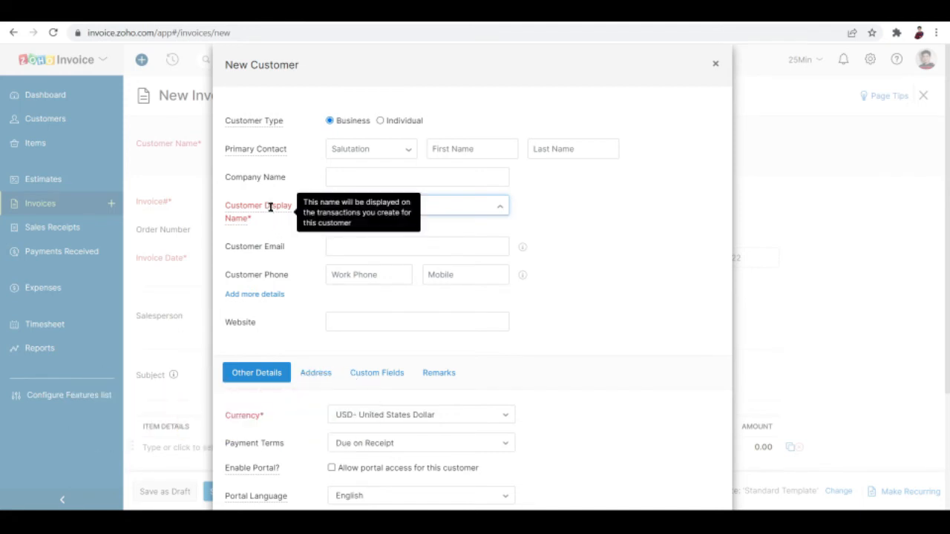
{"action": "left_click", "coordinate": [358, 248]}
{"action": "left_click", "coordinate": [366, 272]}
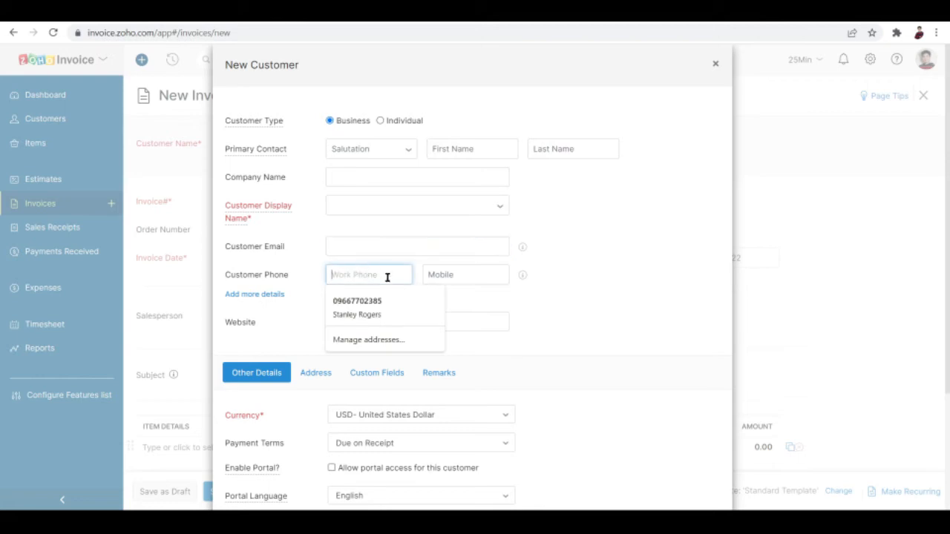
{"action": "left_click", "coordinate": [450, 269]}
{"action": "left_click", "coordinate": [374, 320]}
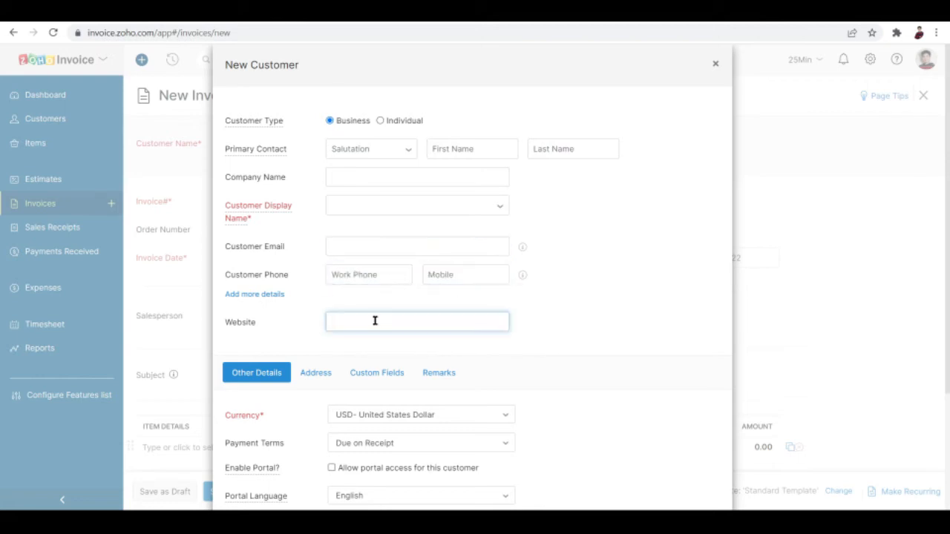
Step: Examine the new customer's other details, such as currency and portal language, and the billing and shipping address fields
{"action": "scroll", "coordinate": [374, 321], "scroll_direction": "down", "scroll_amount": 2}
{"action": "scroll", "coordinate": [381, 205], "scroll_direction": "down", "scroll_amount": 1}
{"action": "scroll", "coordinate": [382, 209], "scroll_direction": "up", "scroll_amount": 1}
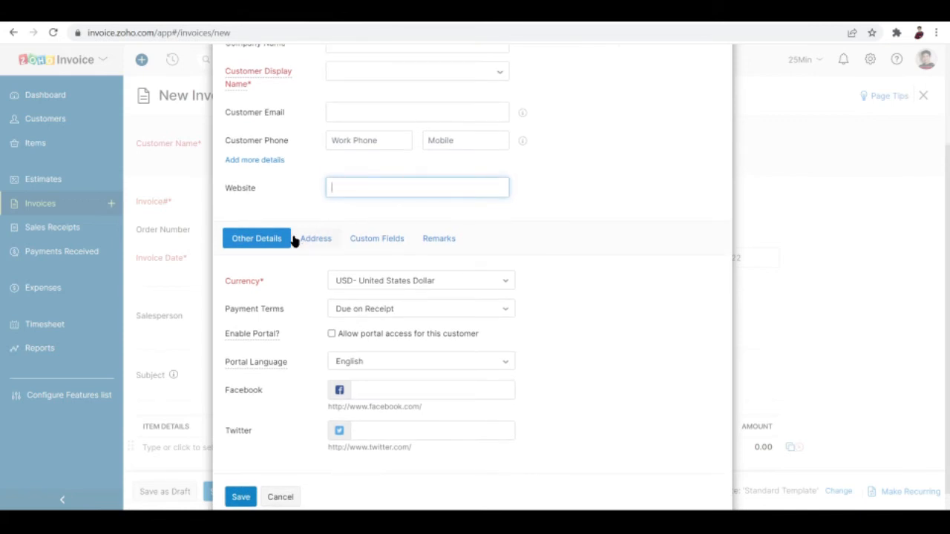
{"action": "mouse_move", "coordinate": [276, 333]}
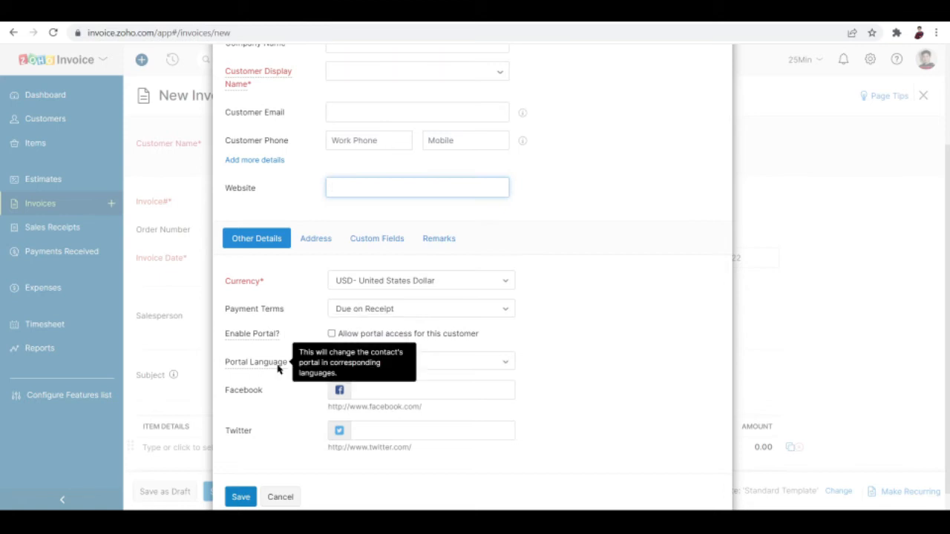
{"action": "scroll", "coordinate": [289, 392], "scroll_direction": "down", "scroll_amount": 1}
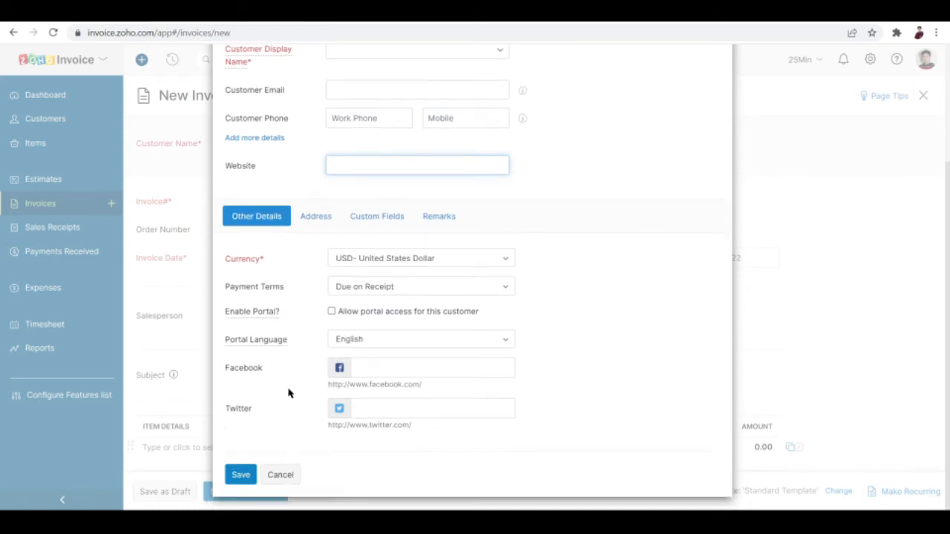
{"action": "left_click", "coordinate": [321, 221]}
{"action": "scroll", "coordinate": [438, 336], "scroll_direction": "down", "scroll_amount": 2}
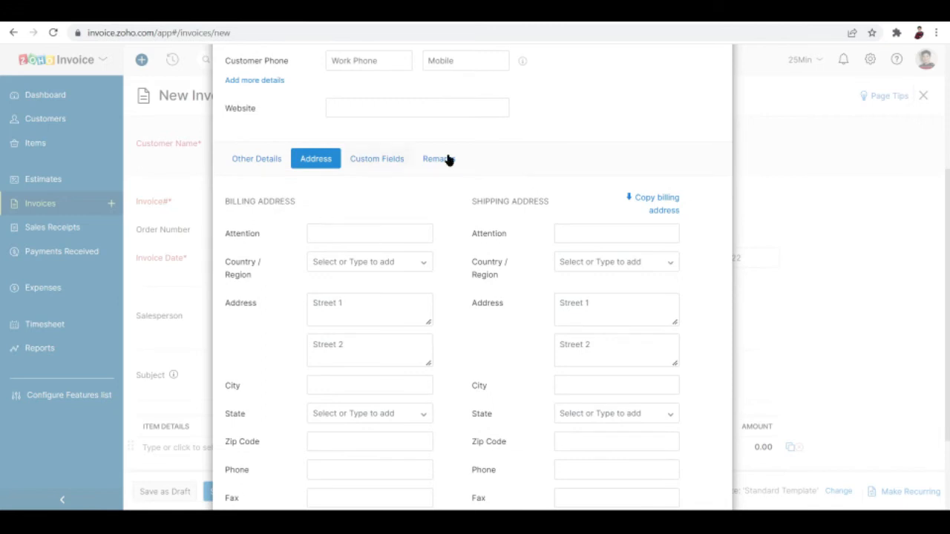
Step: Examine the new customer's Custom Fields section and its instructions for adding fields through Settings, Preferences, Customers
{"action": "scroll", "coordinate": [357, 207], "scroll_direction": "up", "scroll_amount": 1}
{"action": "left_click", "coordinate": [371, 191]}
{"action": "scroll", "coordinate": [368, 193], "scroll_direction": "up", "scroll_amount": 3}
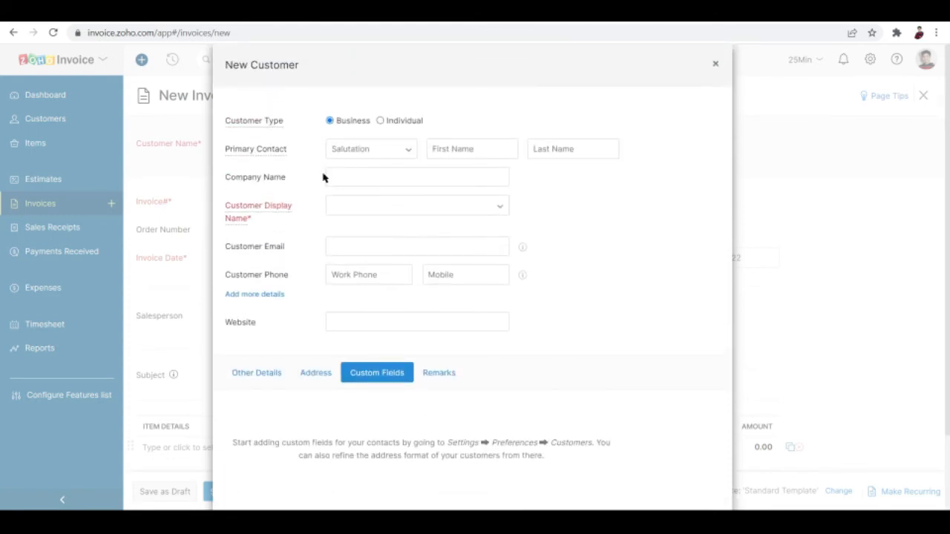
{"action": "scroll", "coordinate": [323, 149], "scroll_direction": "down", "scroll_amount": 2}
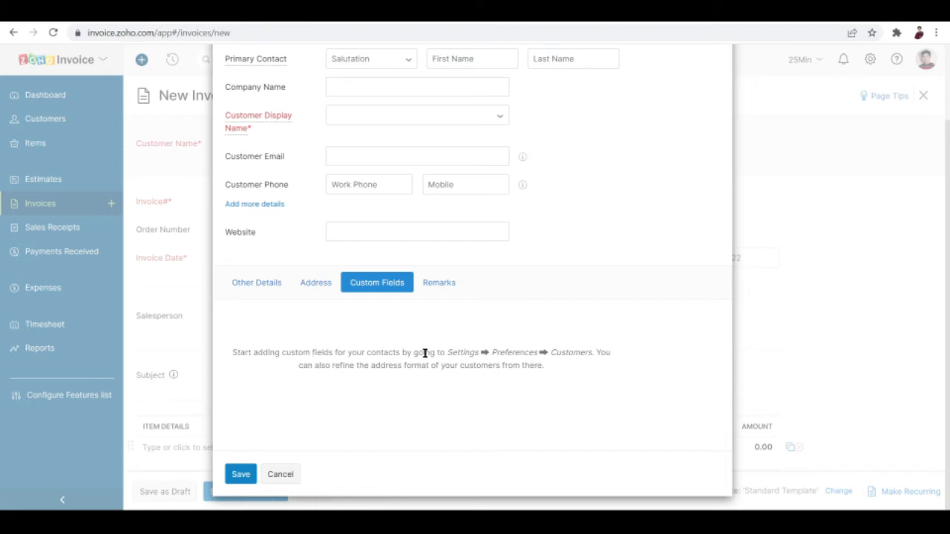
{"action": "left_click_drag", "start_coordinate": [440, 354], "coordinate": [601, 355]}
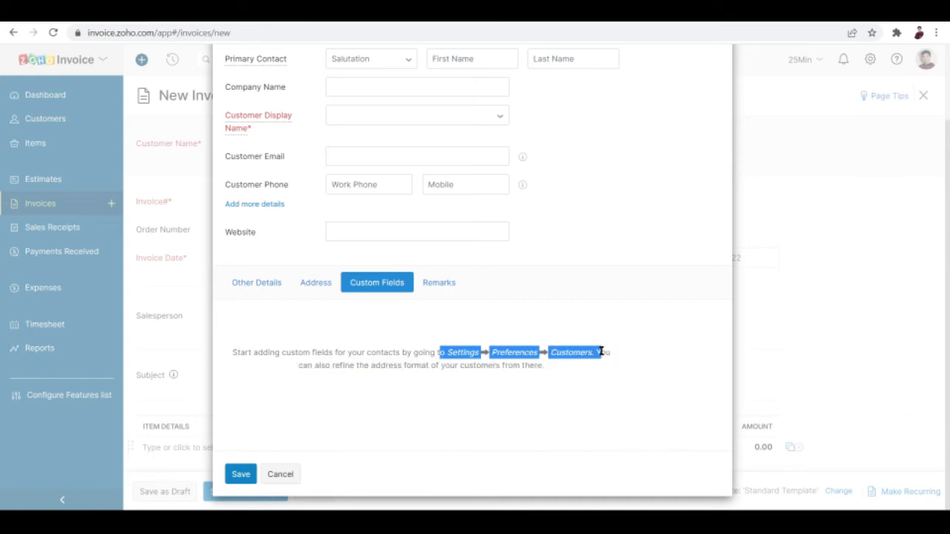
{"action": "left_click", "coordinate": [487, 386]}
{"action": "left_click_drag", "start_coordinate": [448, 353], "coordinate": [584, 354]}
Step: View the internal Remarks section of the new customer form, and close the form without saving
{"action": "left_click", "coordinate": [439, 285]}
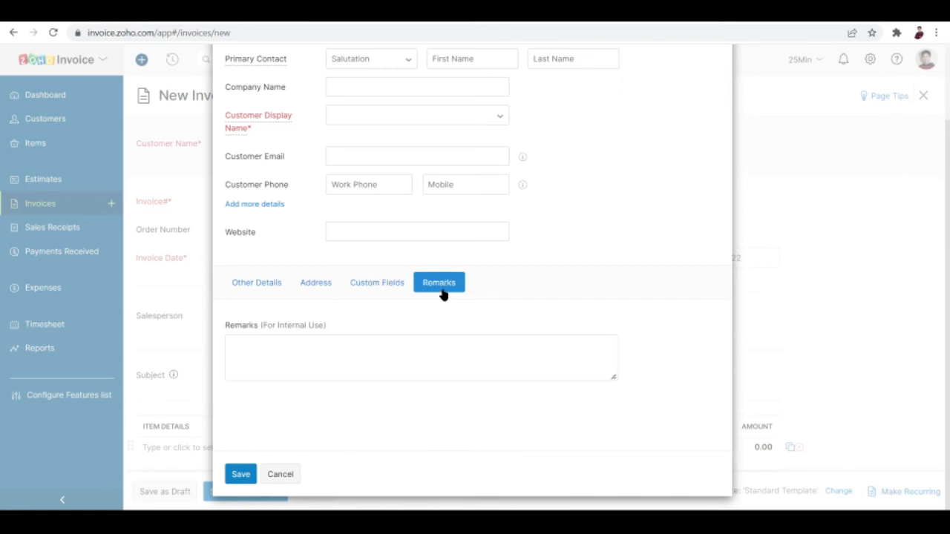
{"action": "scroll", "coordinate": [364, 346], "scroll_direction": "up", "scroll_amount": 1}
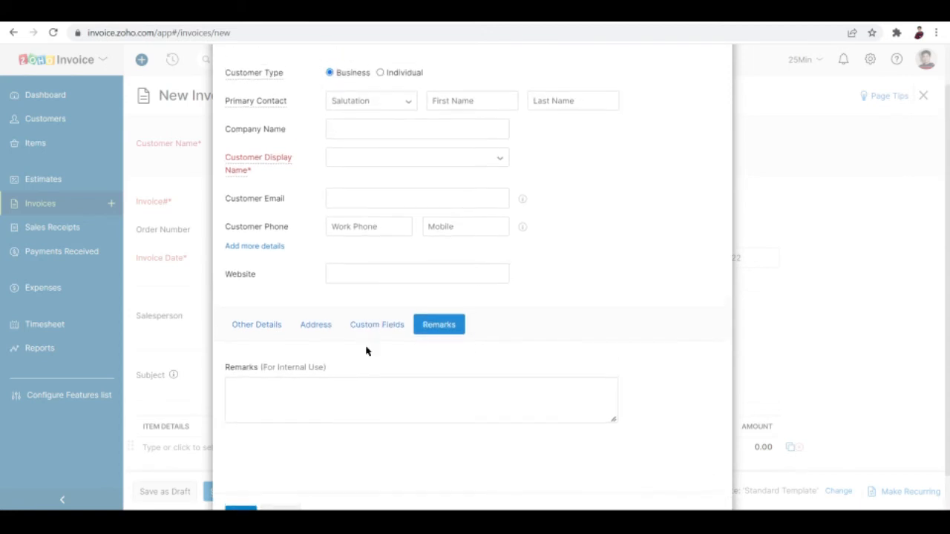
{"action": "left_click", "coordinate": [329, 390]}
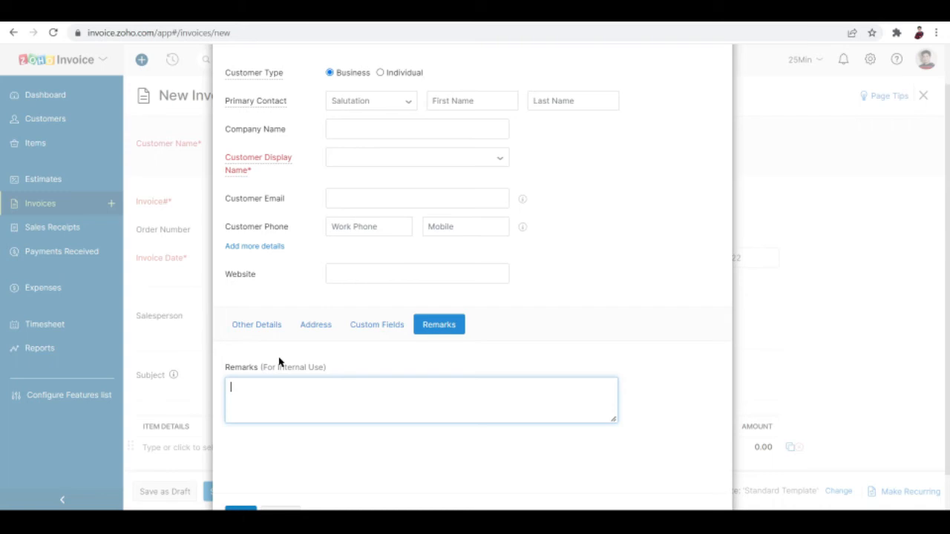
{"action": "scroll", "coordinate": [600, 212], "scroll_direction": "up", "scroll_amount": 1}
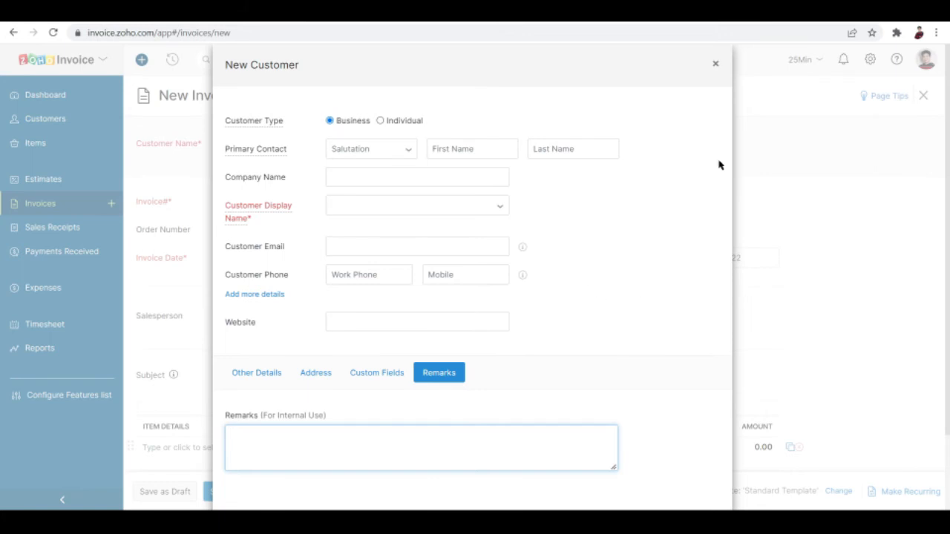
{"action": "left_click", "coordinate": [714, 66]}
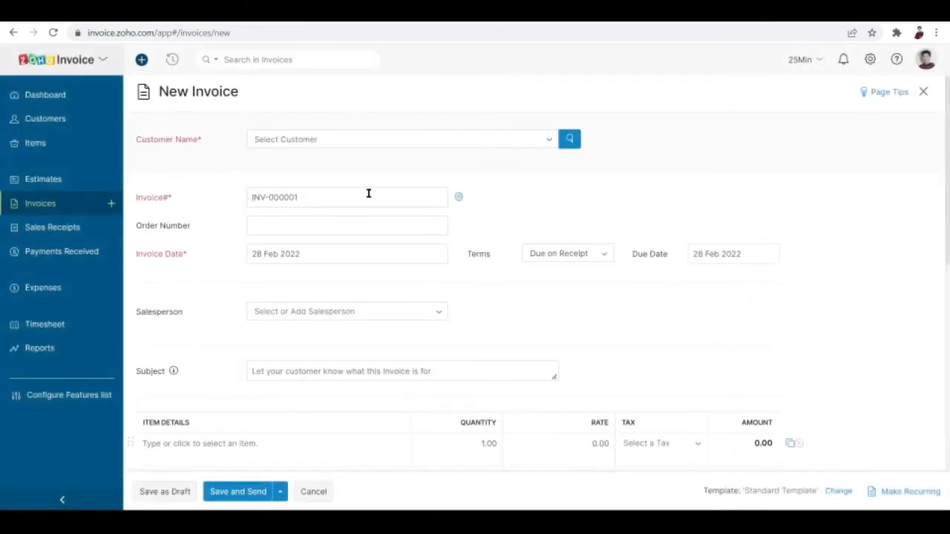
Step: Review the invoice's payment terms options and the salesperson list without changing either selection
{"action": "left_click", "coordinate": [270, 219]}
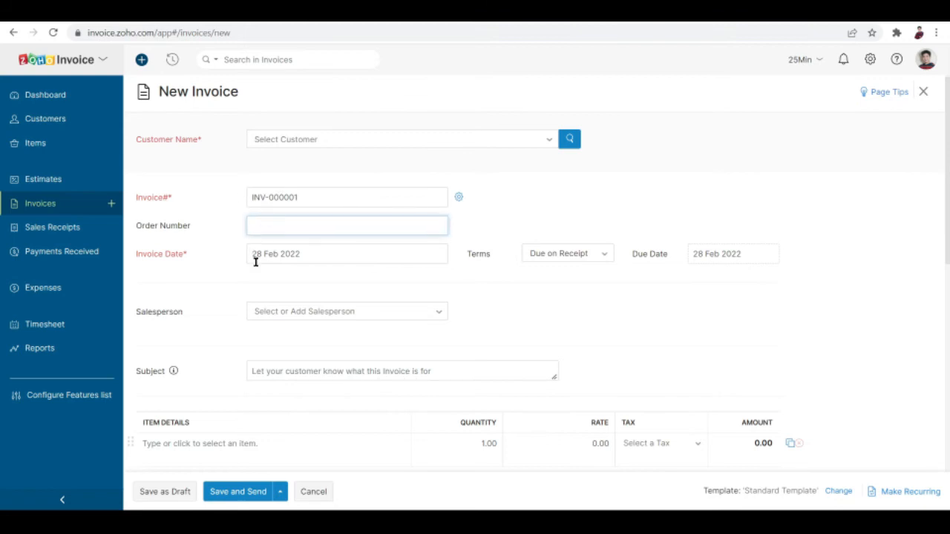
{"action": "left_click", "coordinate": [485, 257]}
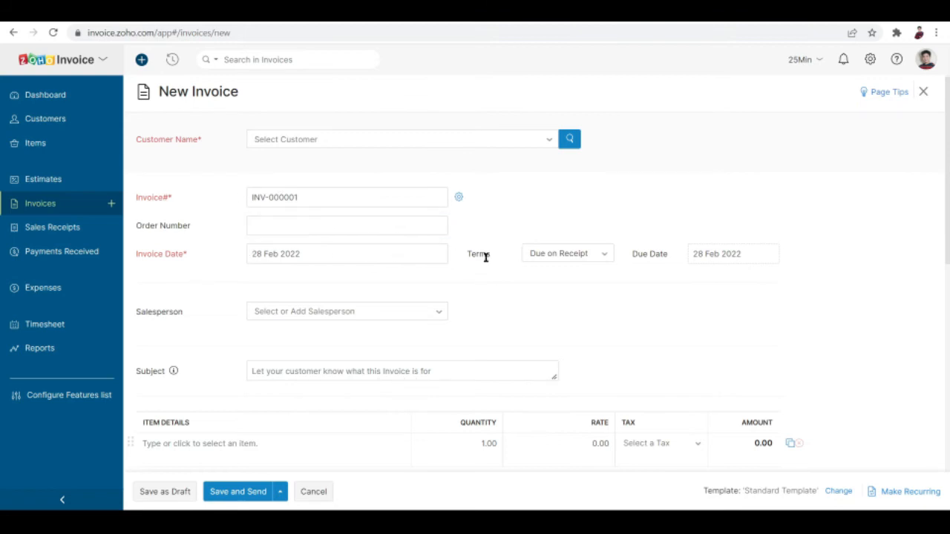
{"action": "left_click", "coordinate": [552, 255]}
{"action": "scroll", "coordinate": [555, 339], "scroll_direction": "up", "scroll_amount": 2}
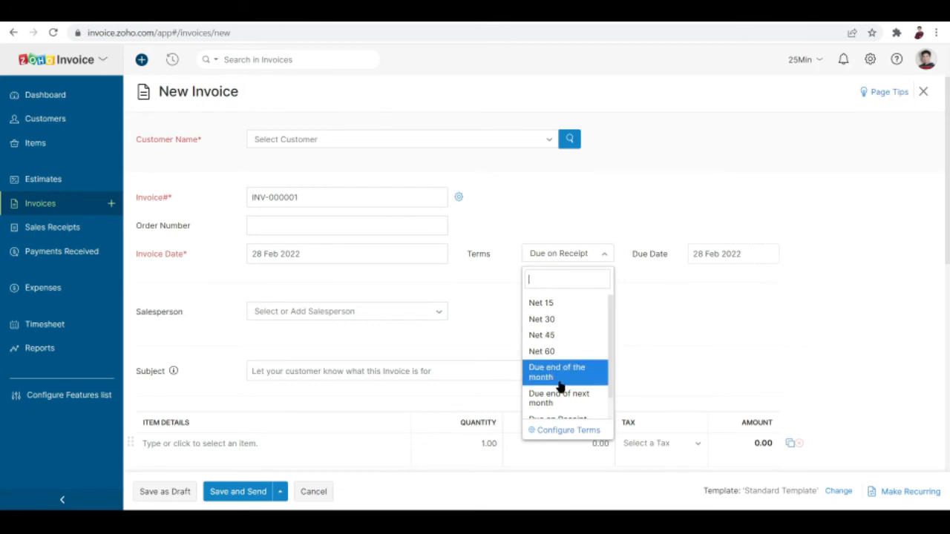
{"action": "scroll", "coordinate": [586, 331], "scroll_direction": "down", "scroll_amount": 3}
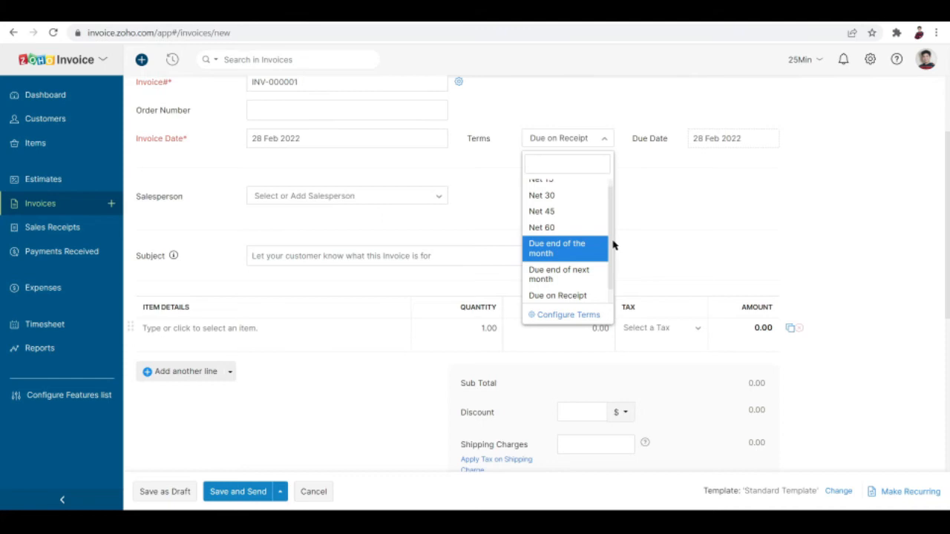
{"action": "left_click_drag", "start_coordinate": [614, 248], "coordinate": [611, 281]}
{"action": "left_click", "coordinate": [727, 186]}
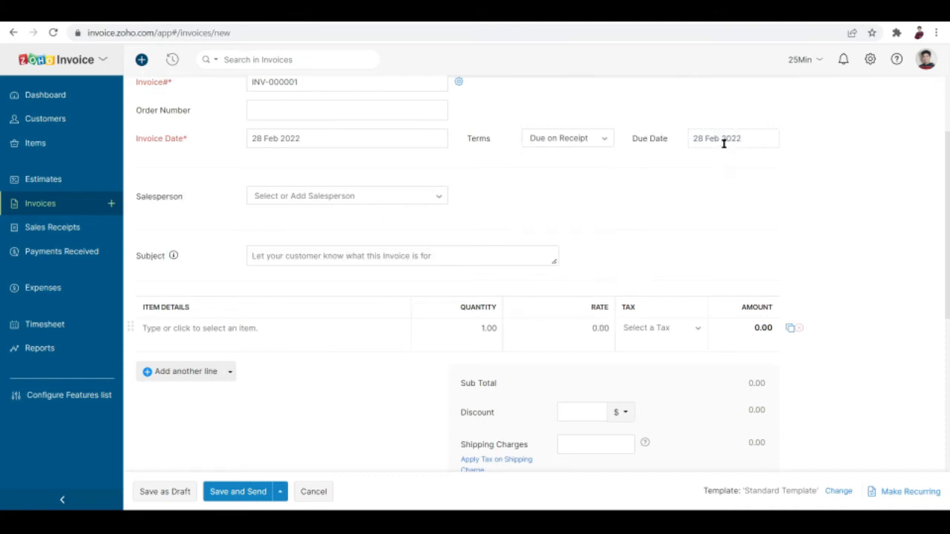
{"action": "left_click", "coordinate": [376, 199]}
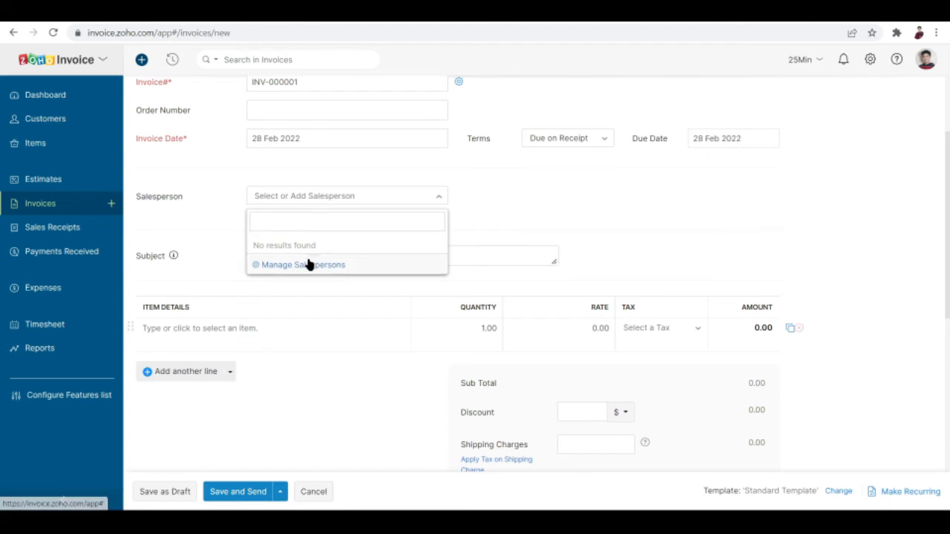
{"action": "left_click", "coordinate": [213, 225]}
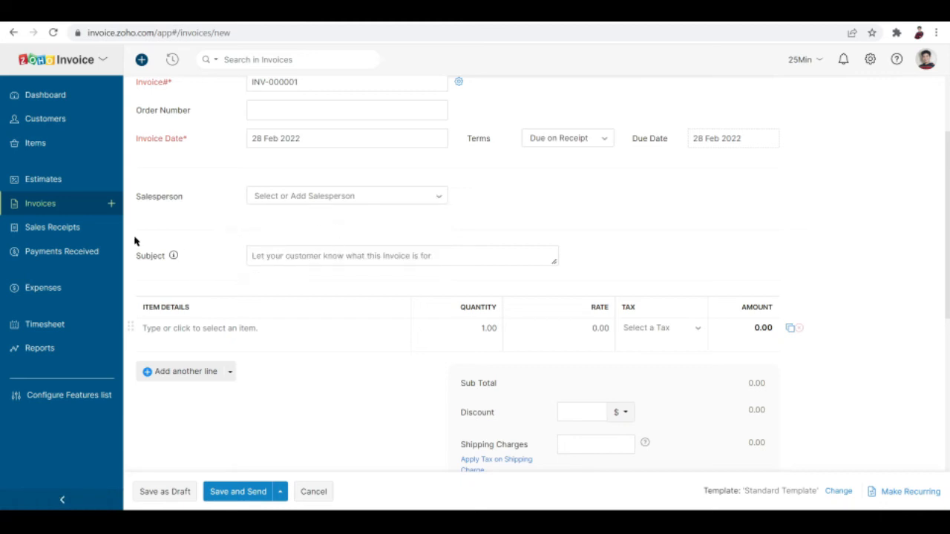
Step: Check the guidance for the Subject field and enter "For the successful sale of 100 books." as the invoice subject
{"action": "mouse_move", "coordinate": [173, 255]}
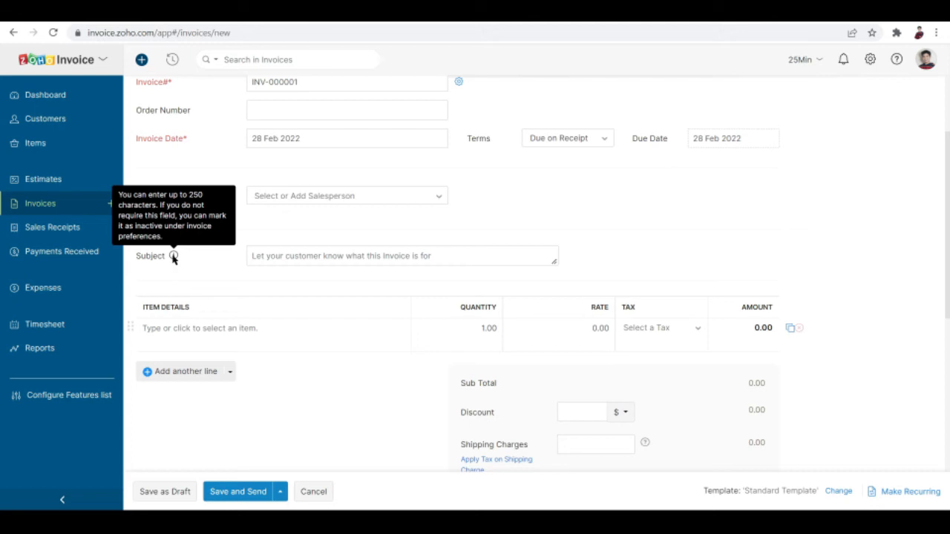
{"action": "left_click", "coordinate": [378, 256]}
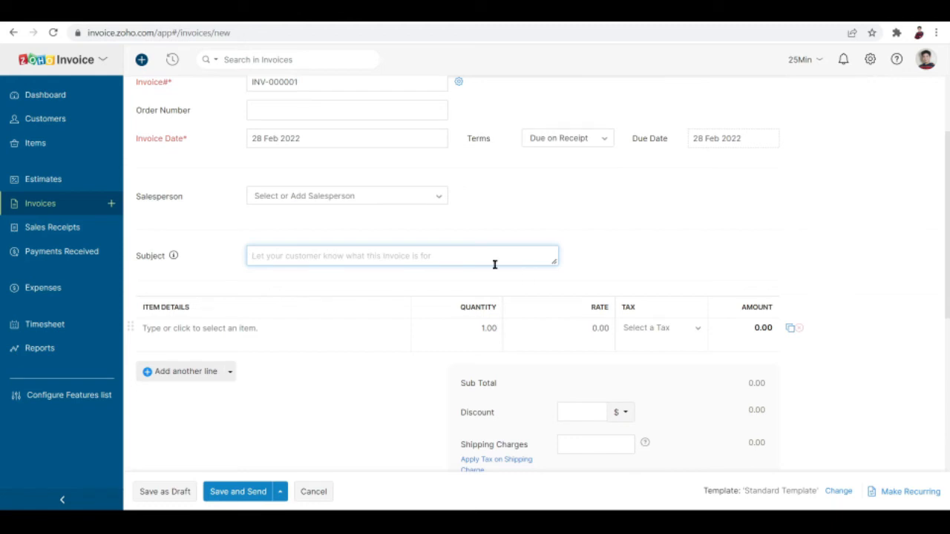
{"action": "type", "text": "Tghi"}
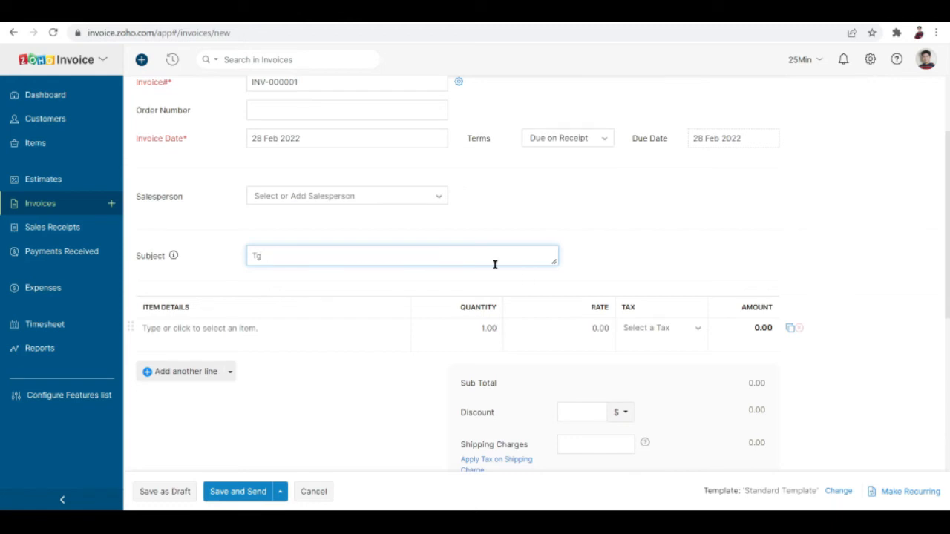
{"action": "key", "text": "BackSpace"}
{"action": "key", "text": "BackSpace"}
{"action": "type", "text": "For th"}
{"action": "key", "text": "BackSpace"}
{"action": "key", "text": "BackSpace"}
{"action": "key", "text": "BackSpace"}
{"action": "type", "text": "uccessful sale"}
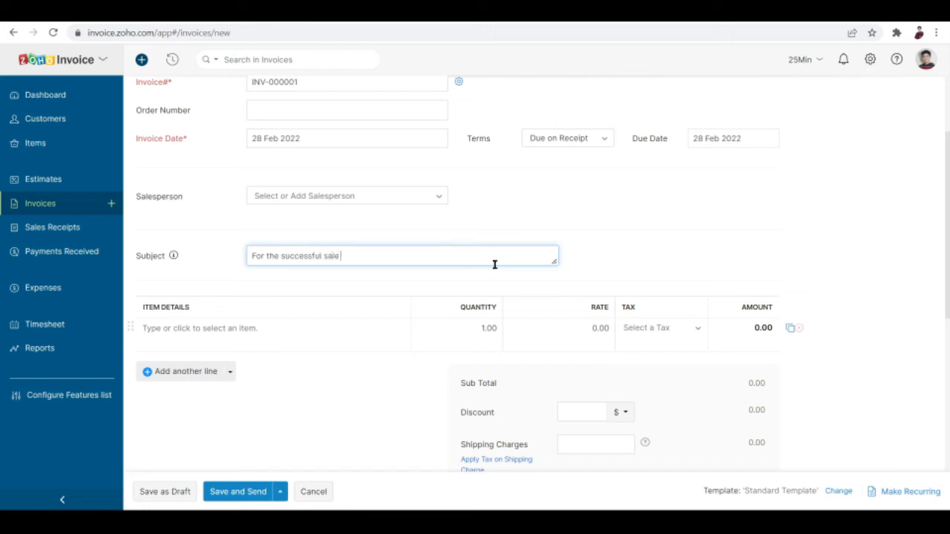
{"action": "type", "text": "of 100 books"}
Step: Open the new item form from the invoice's item line, examine its selling price, description and tax fields, and close it without saving
{"action": "scroll", "coordinate": [494, 264], "scroll_direction": "down", "scroll_amount": 1}
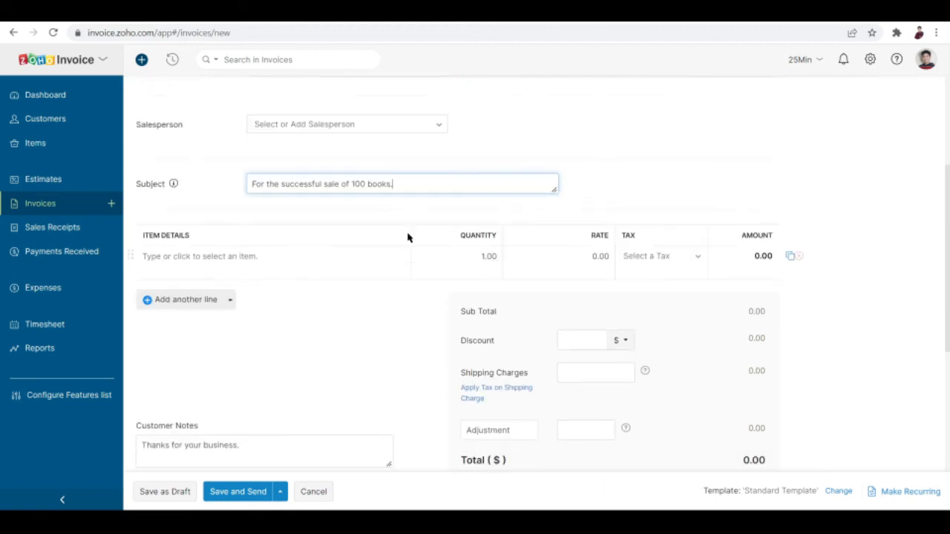
{"action": "left_click", "coordinate": [263, 265]}
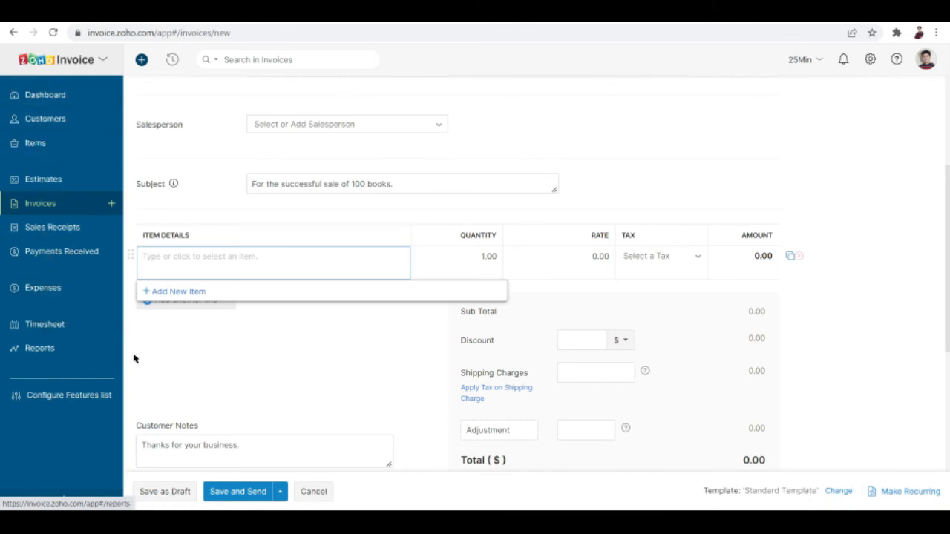
{"action": "scroll", "coordinate": [438, 215], "scroll_direction": "up", "scroll_amount": 2}
{"action": "scroll", "coordinate": [438, 215], "scroll_direction": "up", "scroll_amount": 1}
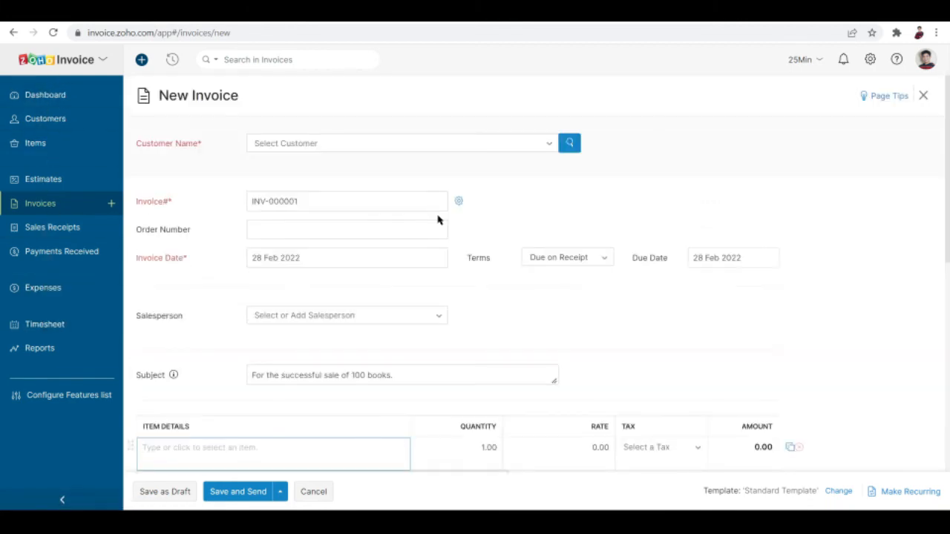
{"action": "scroll", "coordinate": [437, 217], "scroll_direction": "down", "scroll_amount": 3}
{"action": "left_click", "coordinate": [178, 269]}
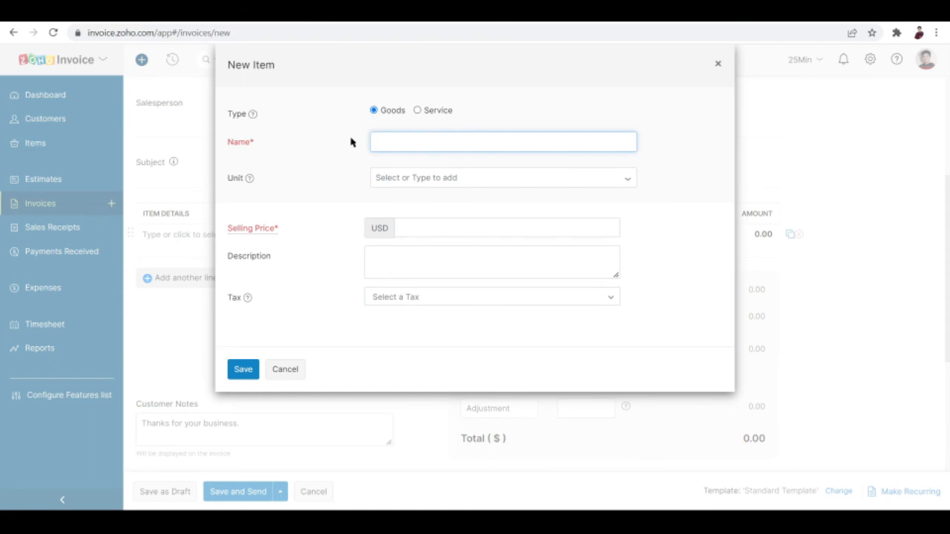
{"action": "left_click", "coordinate": [414, 227]}
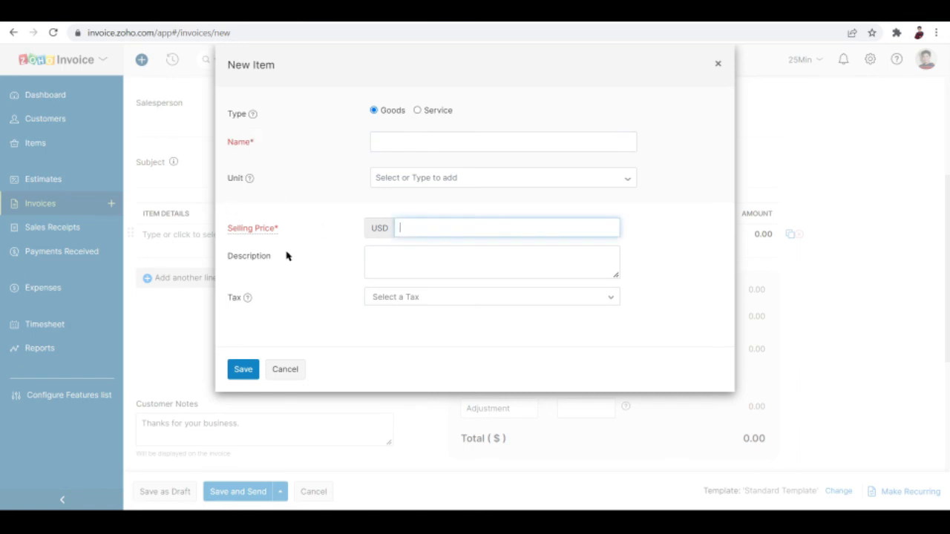
{"action": "mouse_move", "coordinate": [270, 233]}
{"action": "left_click", "coordinate": [400, 257]}
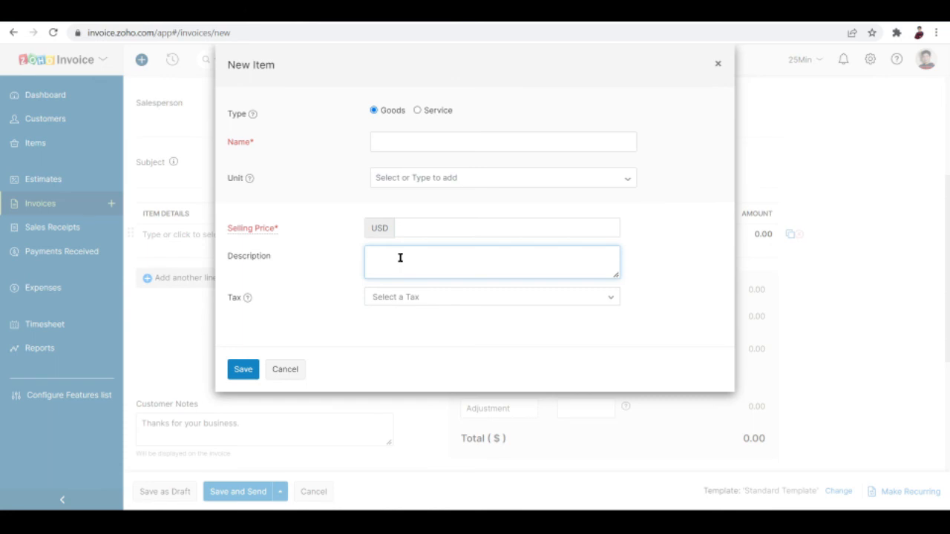
{"action": "left_click", "coordinate": [407, 299]}
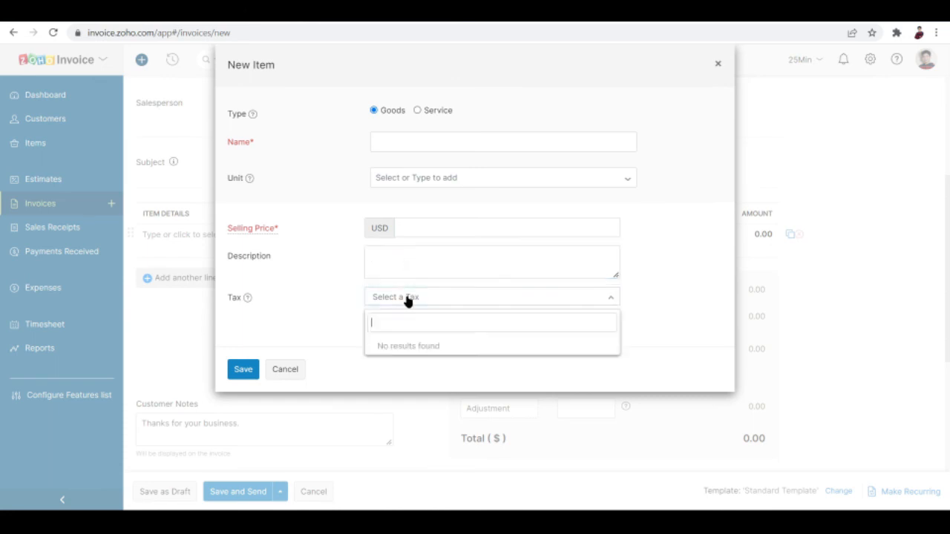
{"action": "mouse_move", "coordinate": [248, 301]}
{"action": "left_click", "coordinate": [280, 371]}
Step: Examine the rest of the invoice form, including discount, shipping charges, adjustment, customer notes, terms and conditions, file attachments and payment gateway setup
{"action": "scroll", "coordinate": [279, 370], "scroll_direction": "down", "scroll_amount": 3}
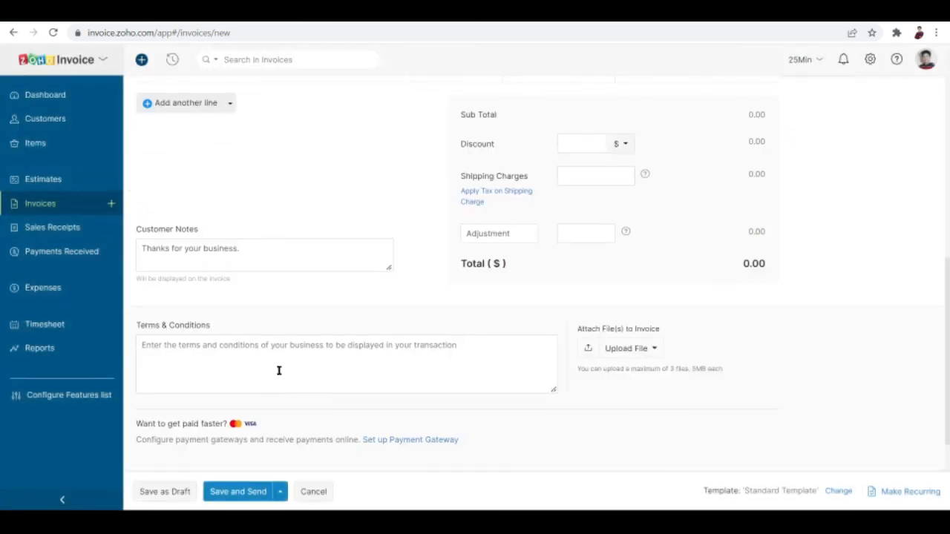
{"action": "scroll", "coordinate": [279, 370], "scroll_direction": "down", "scroll_amount": 1}
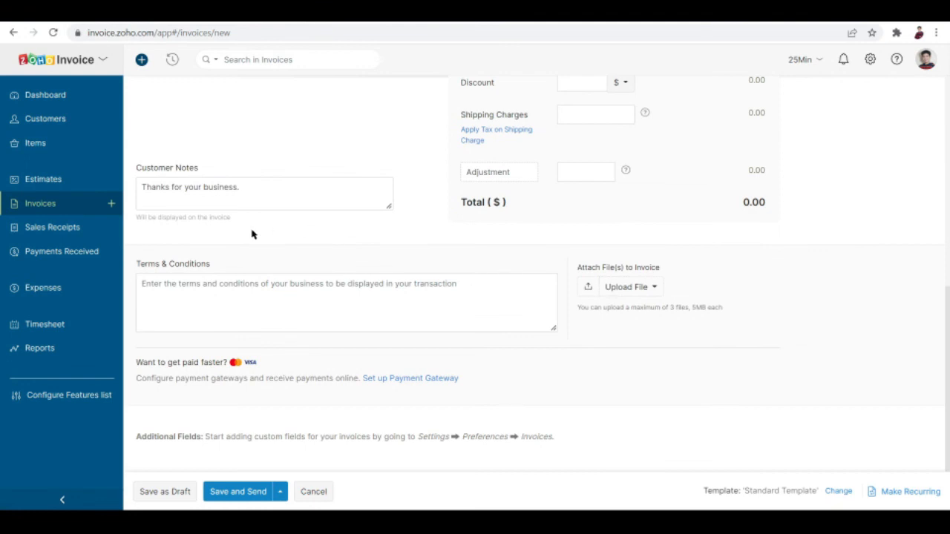
{"action": "scroll", "coordinate": [460, 216], "scroll_direction": "up", "scroll_amount": 2}
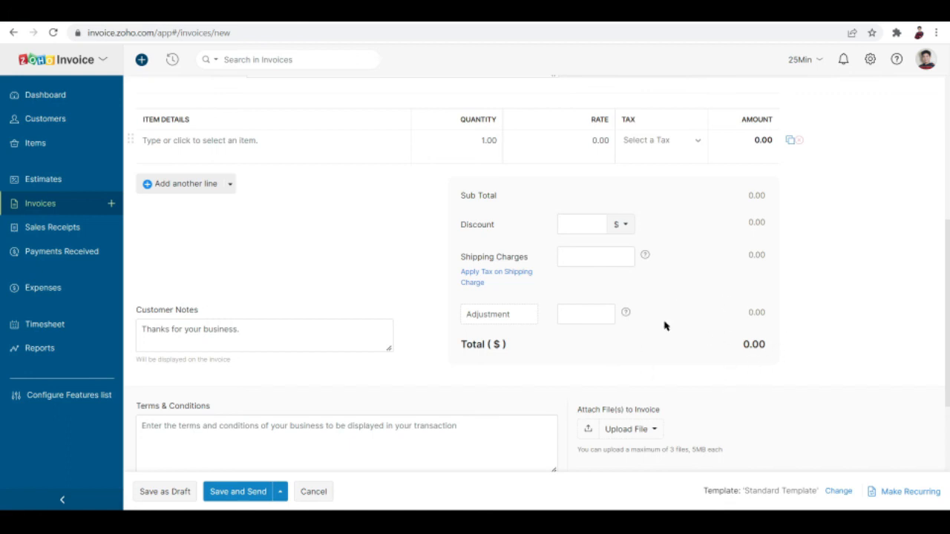
{"action": "scroll", "coordinate": [665, 326], "scroll_direction": "down", "scroll_amount": 1}
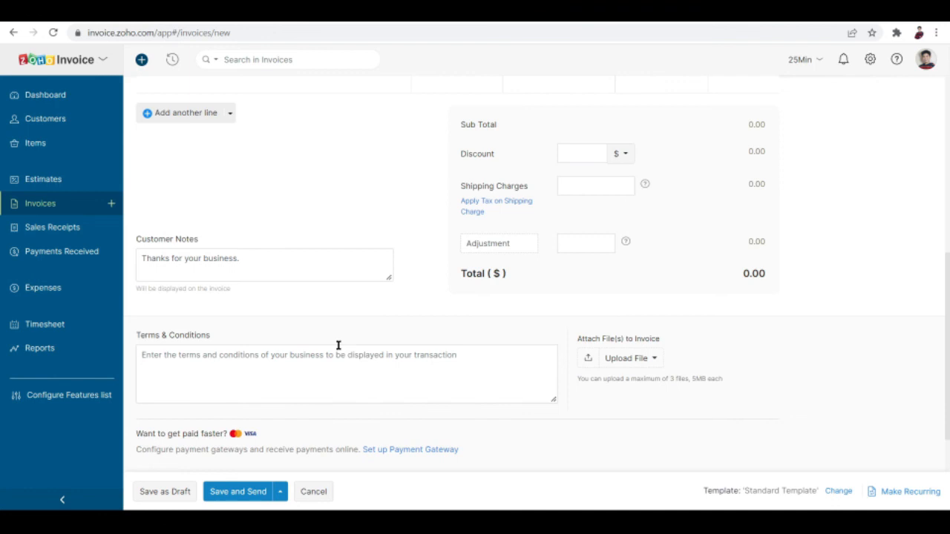
{"action": "scroll", "coordinate": [339, 346], "scroll_direction": "down", "scroll_amount": 2}
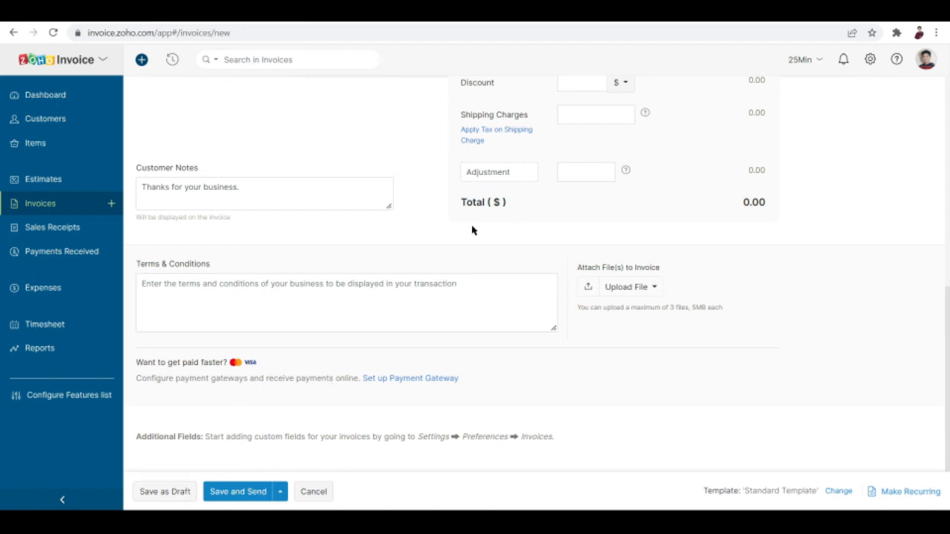
{"action": "scroll", "coordinate": [473, 230], "scroll_direction": "up", "scroll_amount": 10}
{"action": "scroll", "coordinate": [473, 230], "scroll_direction": "down", "scroll_amount": 10}
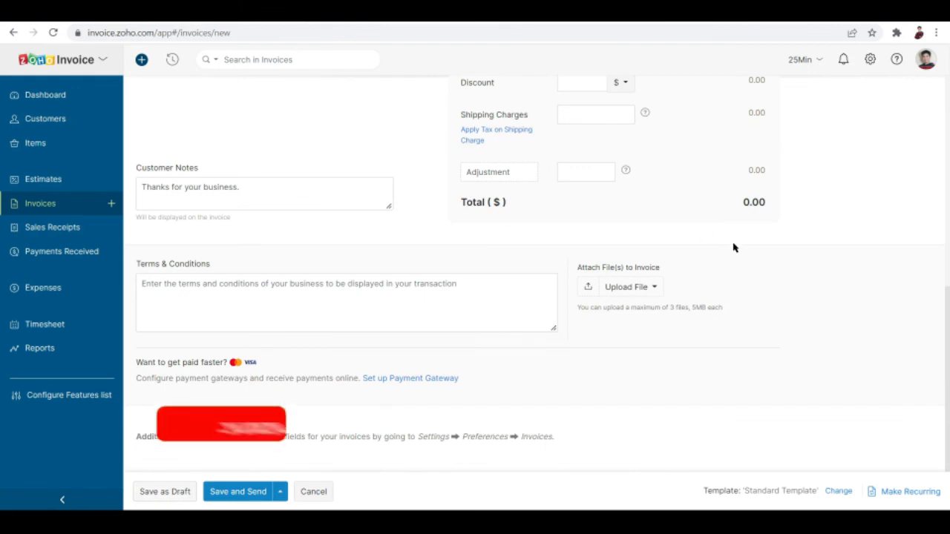
{"action": "scroll", "coordinate": [734, 248], "scroll_direction": "up", "scroll_amount": 10}
{"action": "scroll", "coordinate": [734, 248], "scroll_direction": "up", "scroll_amount": 1}
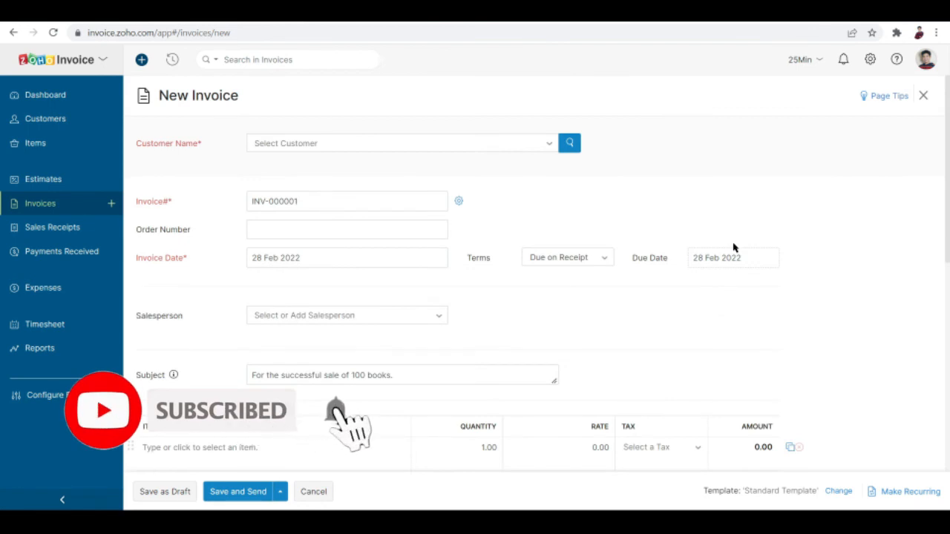